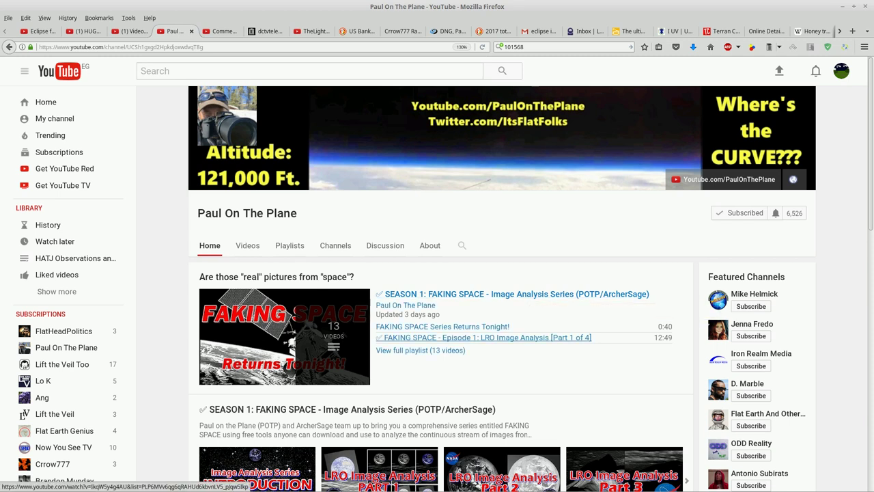
Look over the FAKING SPACE Image Analysis Series playlist on the Paul On The Plane channel page.
scroll(478, 337, "down", 2)
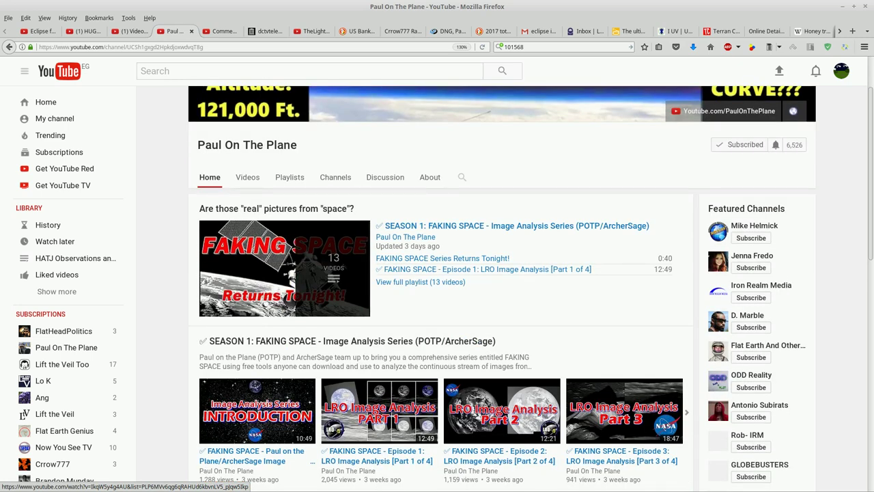
left_click(478, 269)
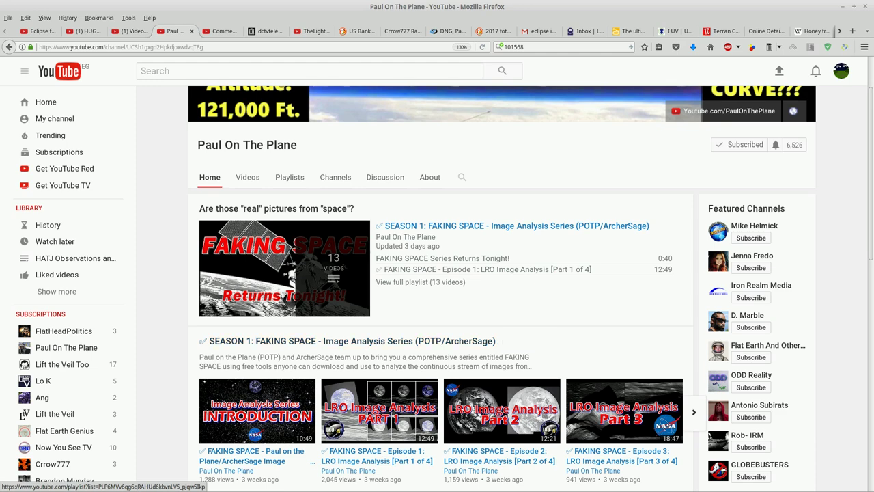
scroll(287, 341, "down", 1)
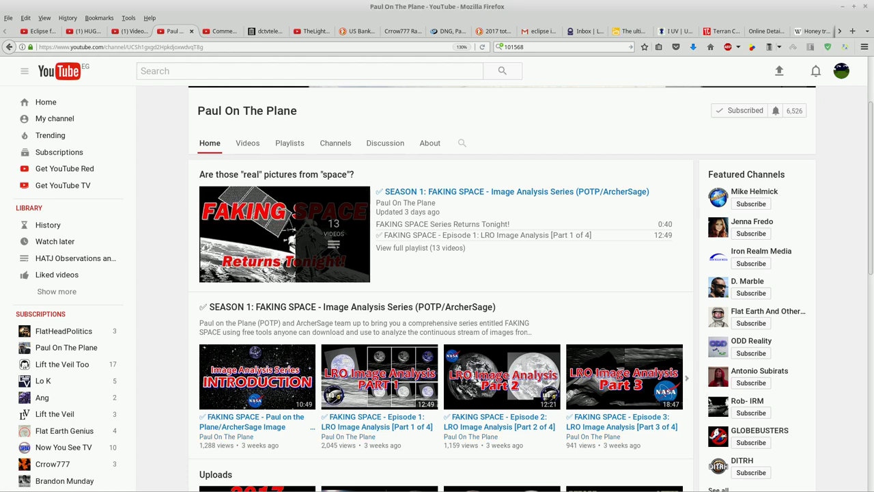
Switch to the file manager and compare the raw P1000303.RW2 and P1000303.JPG entries in the 2017-08-21 folder.
key("alt+Tab")
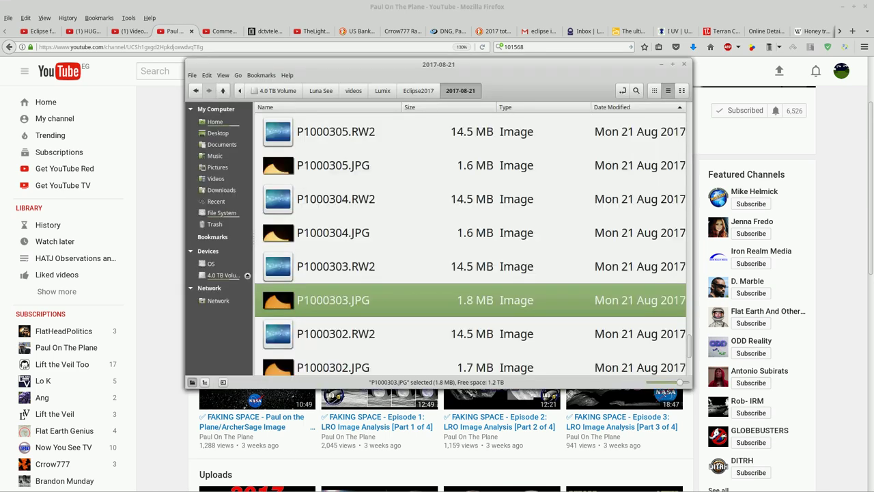
scroll(470, 244, "up", 4)
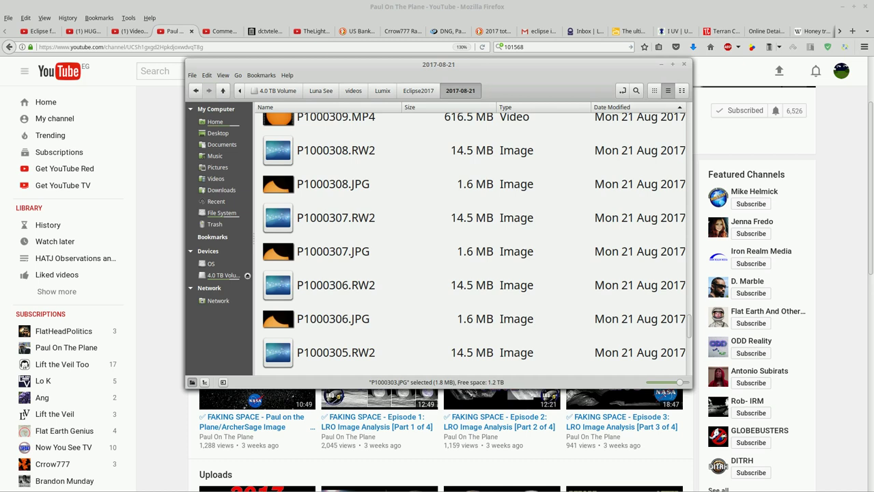
scroll(471, 244, "down", 2)
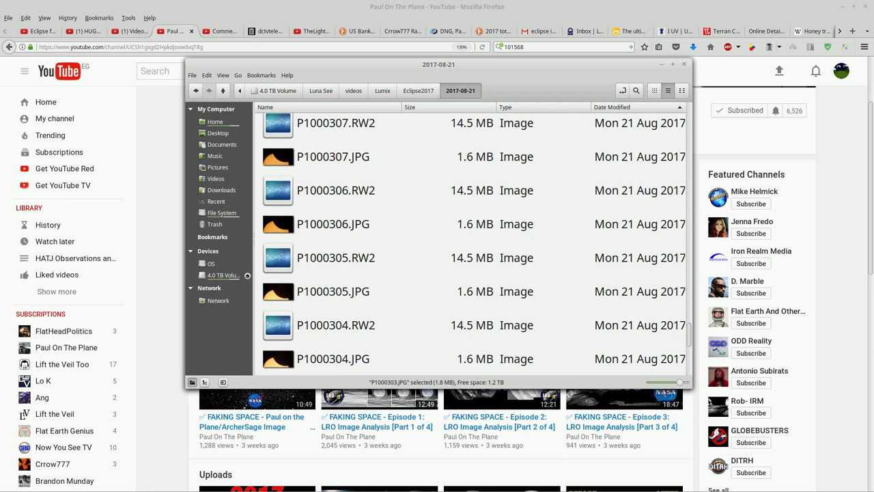
scroll(470, 244, "down", 1)
scroll(470, 244, "down", 1)
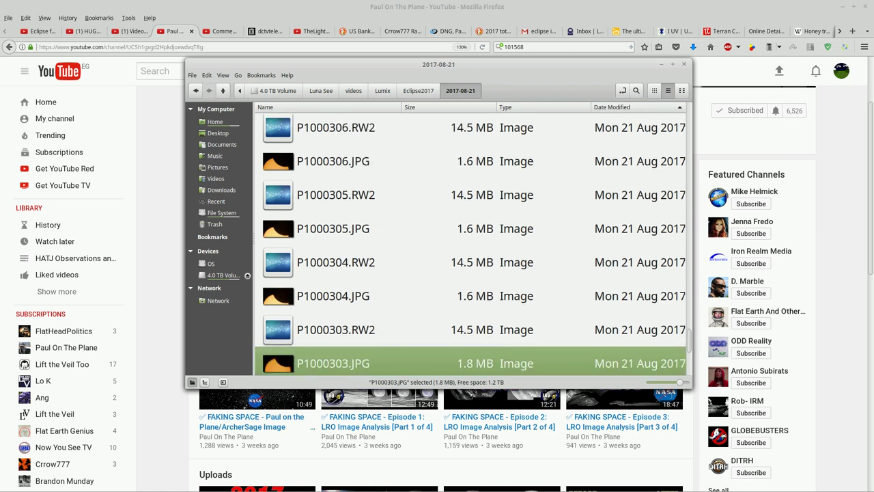
scroll(470, 244, "down", 1)
left_click(335, 299)
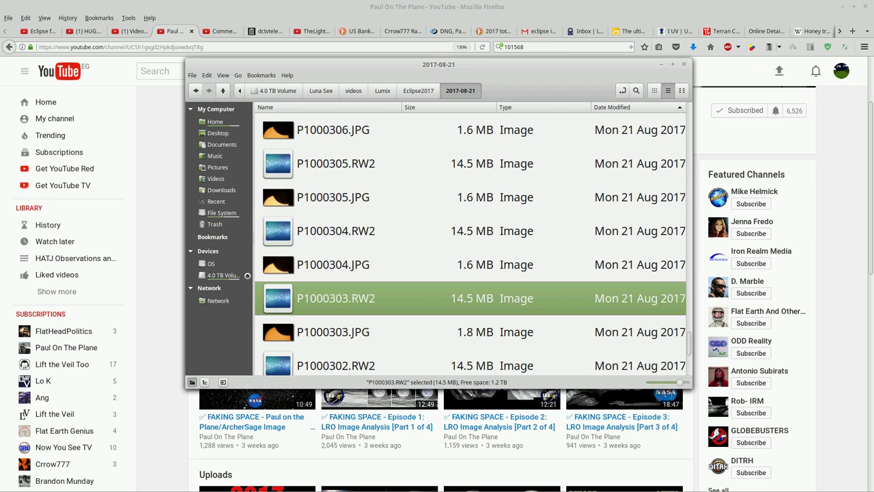
left_click(334, 332)
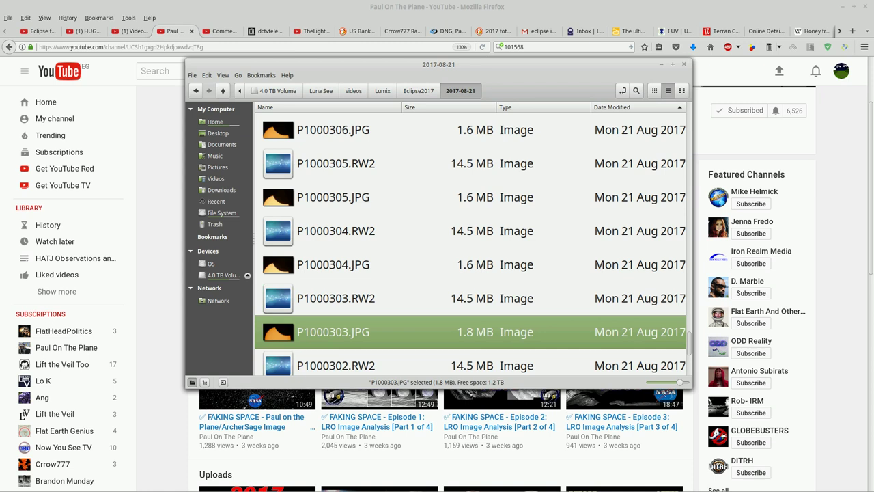
left_click(335, 298)
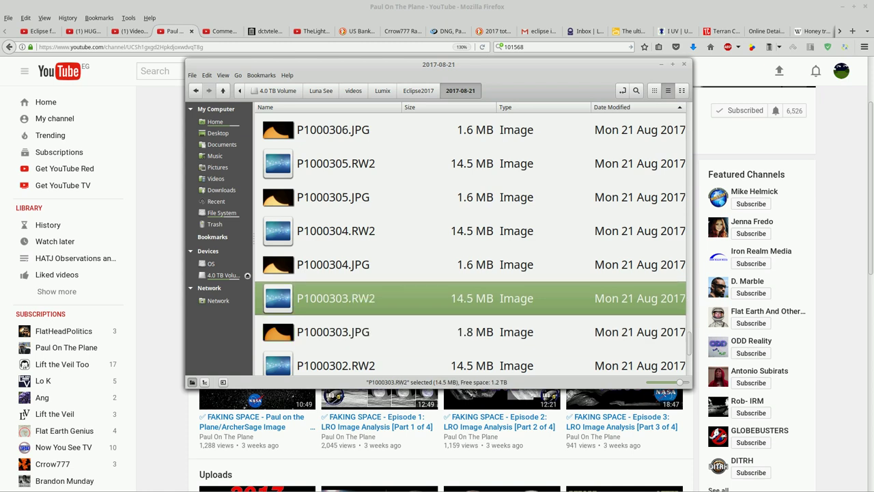
left_click(333, 332)
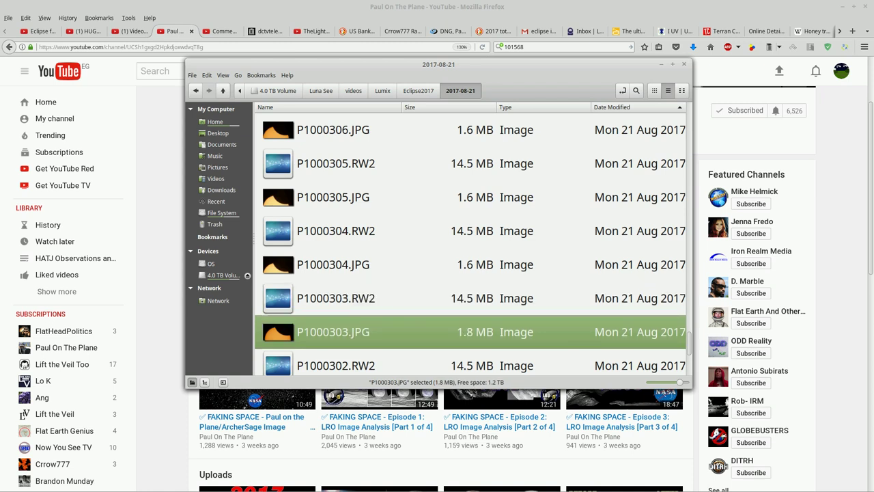
left_click(335, 298)
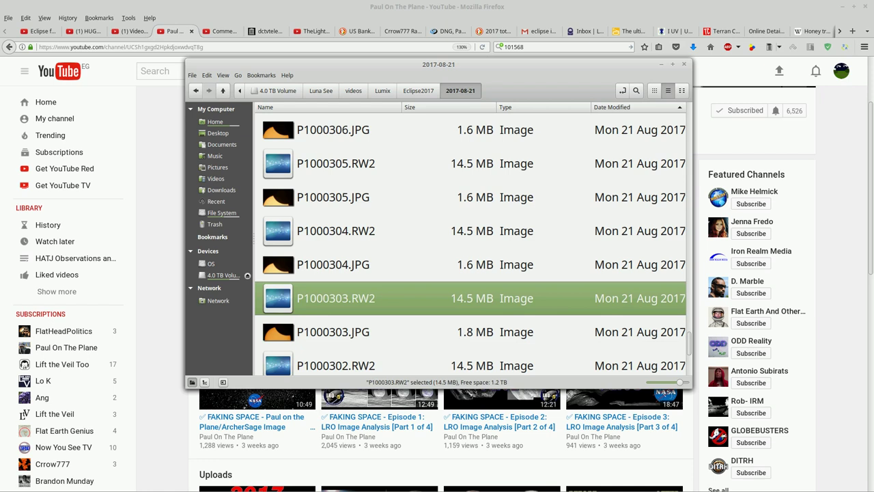
left_click(332, 332)
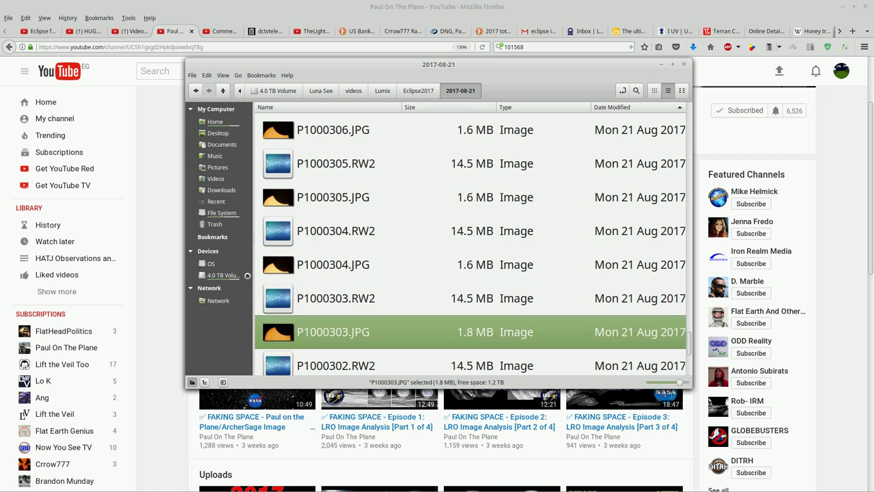
Open P1000303.JPG in GIMP Image Editor and arrange the image window and toolbox so both are accessible.
right_click(380, 332)
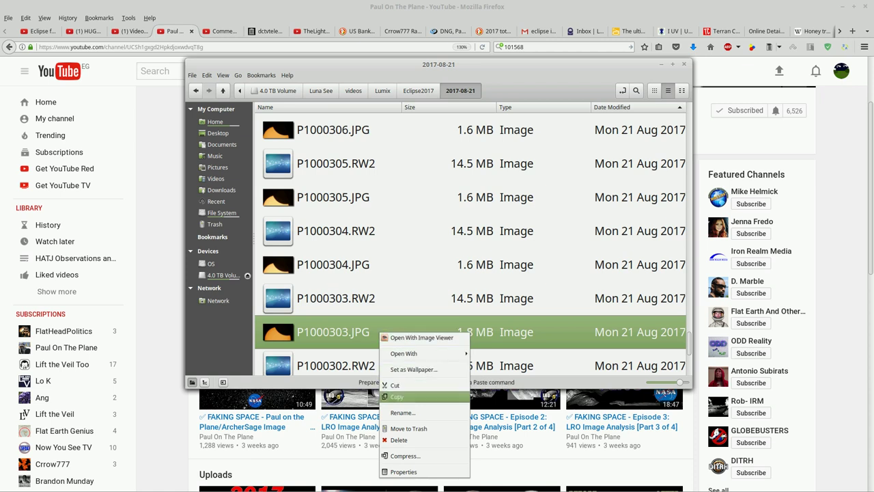
left_click(397, 397)
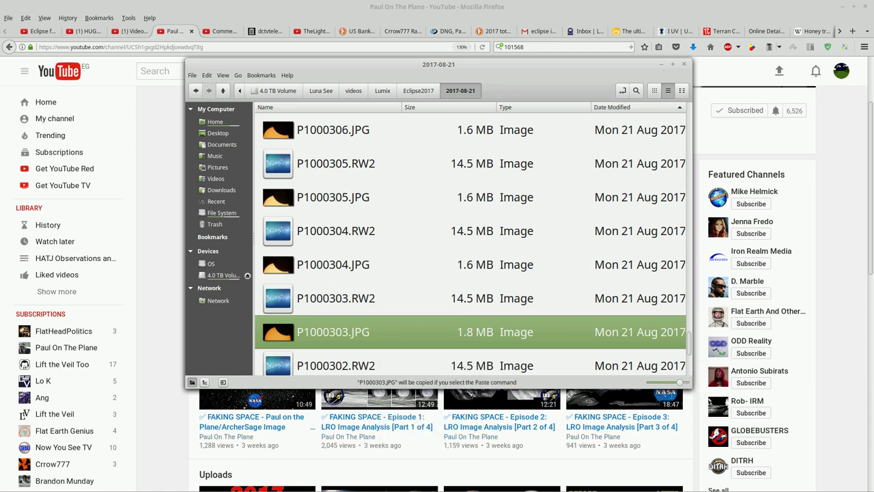
right_click(348, 334)
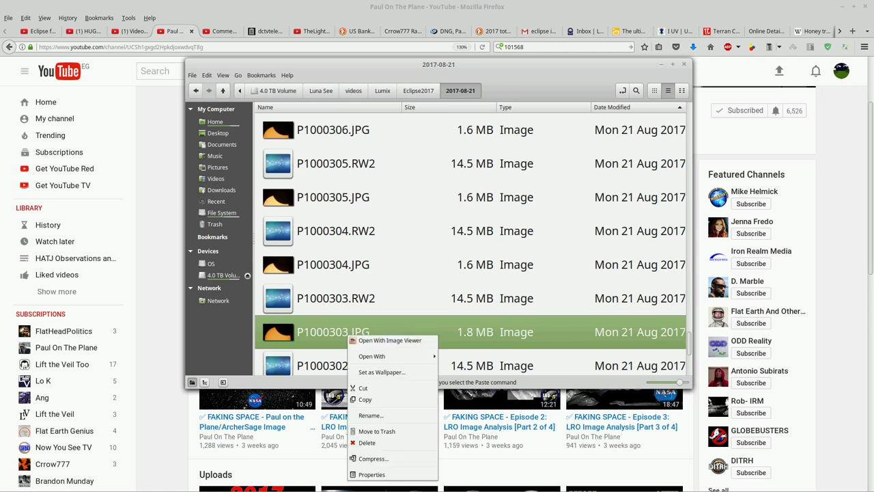
mouse_move(372, 356)
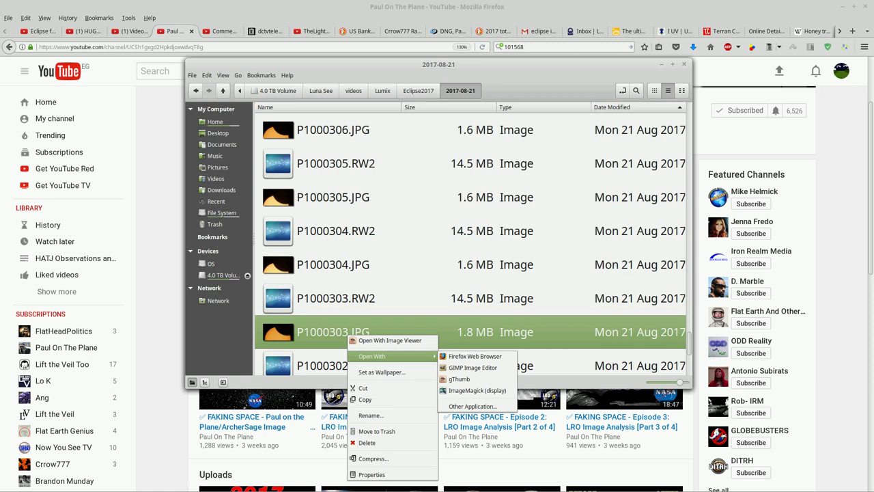
left_click(473, 367)
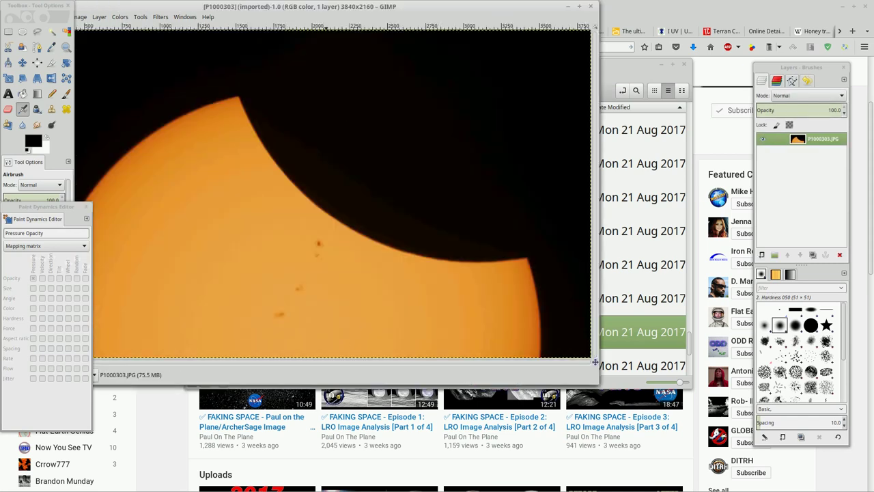
left_click_drag(325, 6, 460, 36)
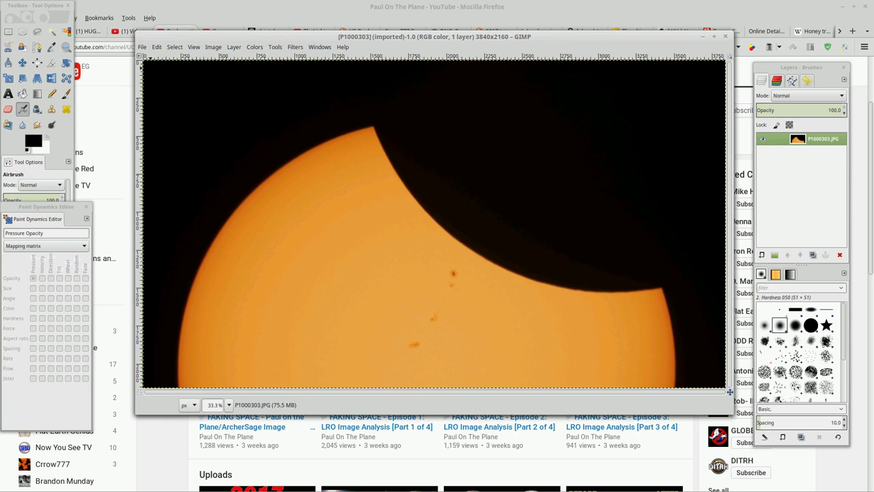
left_click_drag(36, 5, 70, 17)
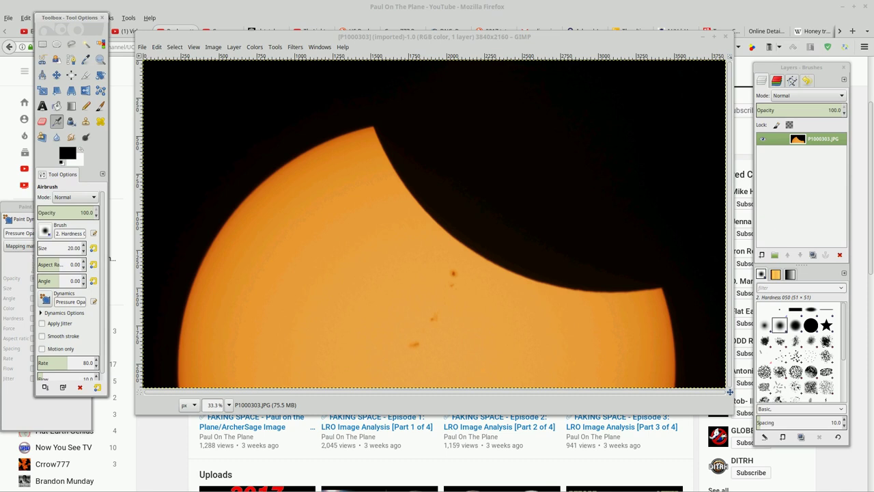
Save a copy of the image as P1000303-gammavideo.xcf in the 2017-08-21 folder.
left_click(142, 46)
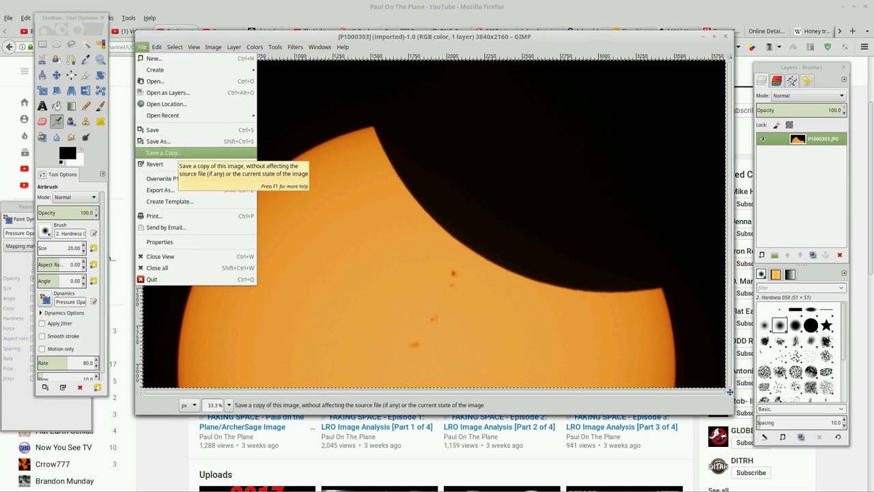
key("Return")
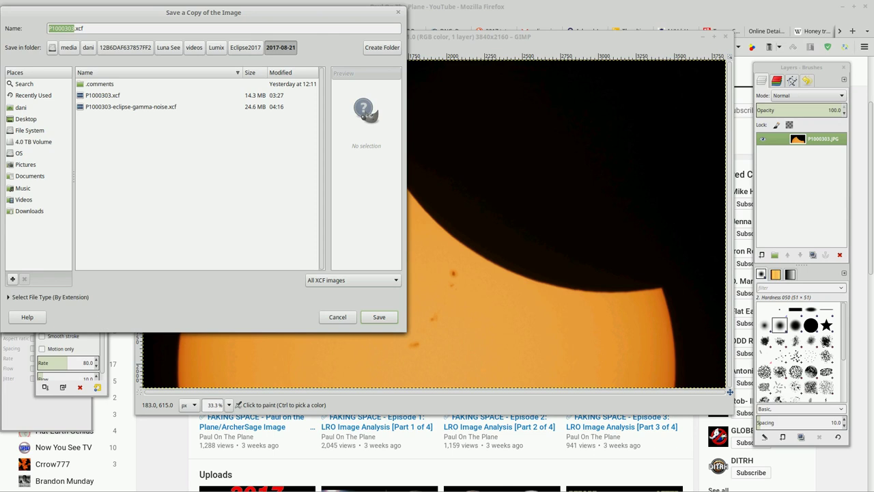
key("Right")
type("-gammavideo")
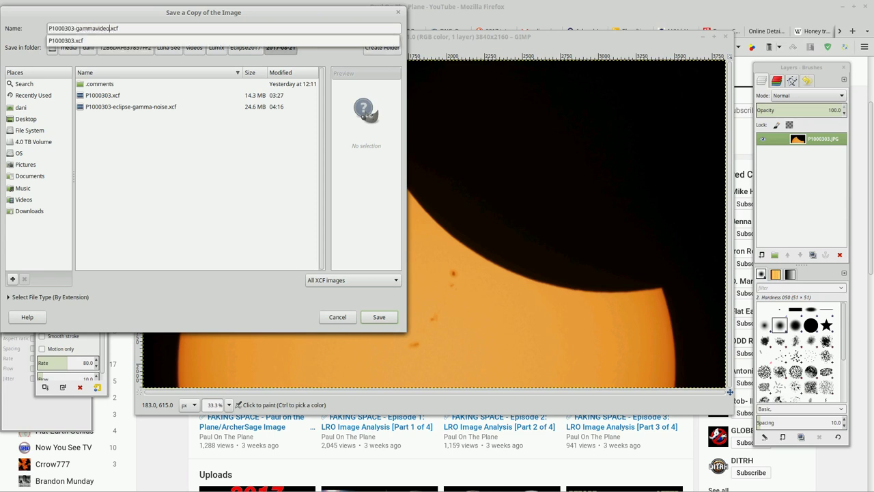
key("Return")
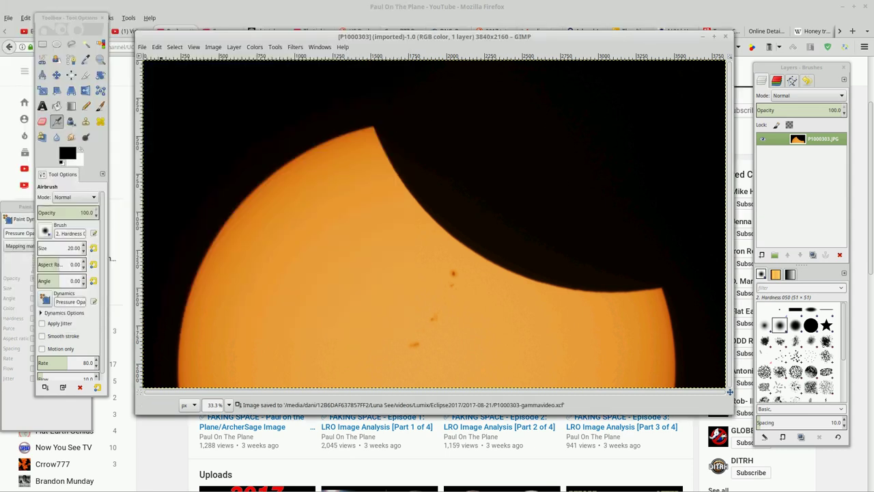
left_click(142, 47)
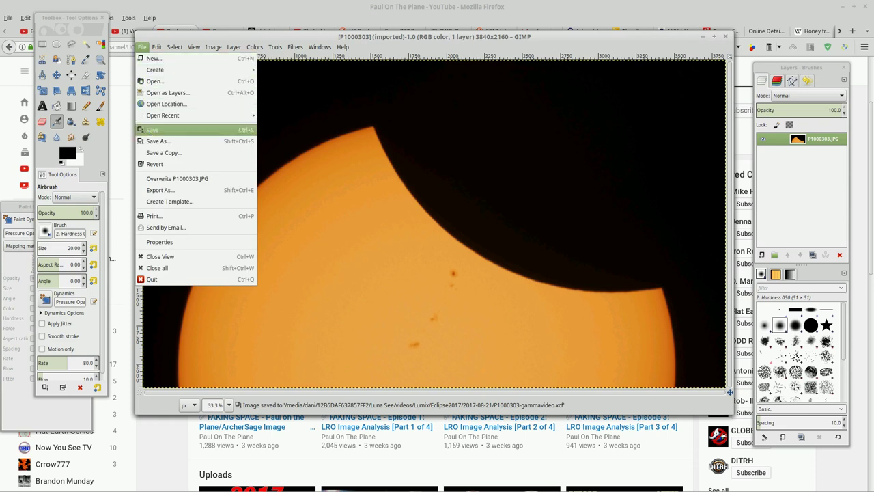
key("Return")
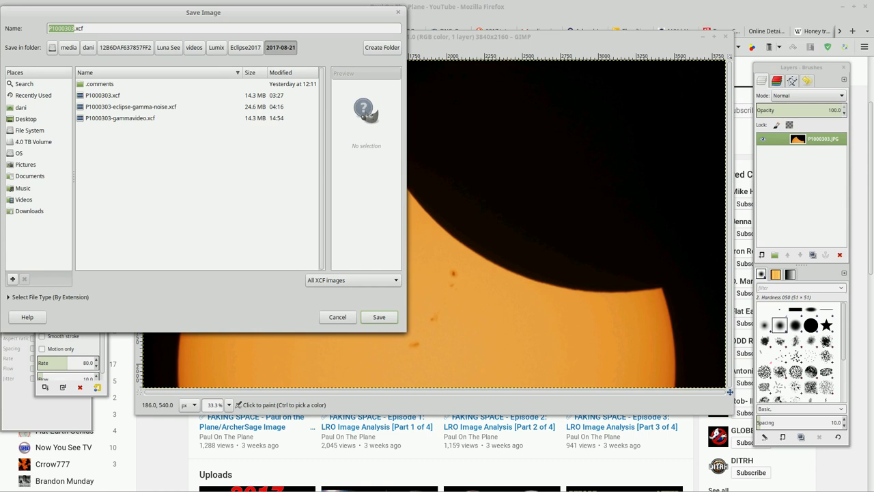
left_click(119, 118)
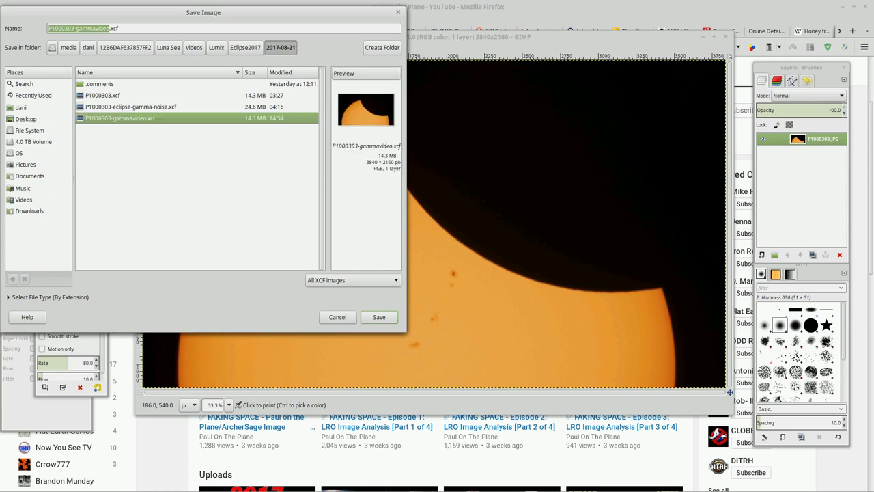
key("Escape")
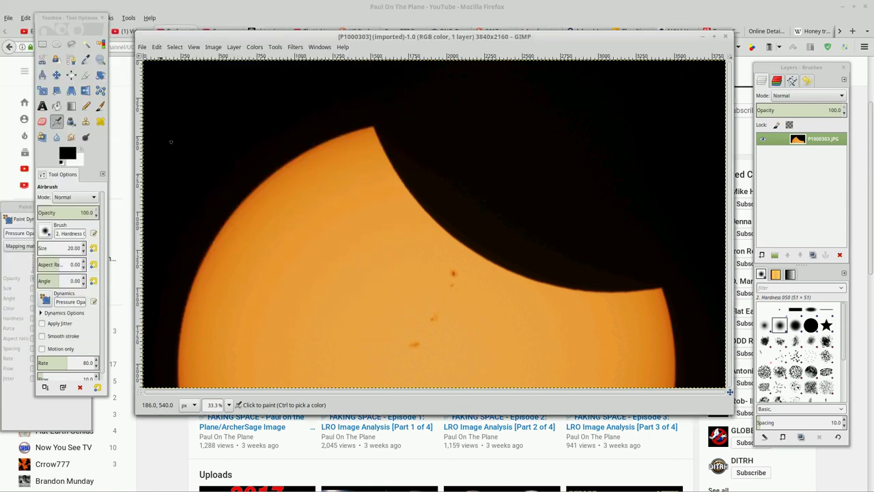
Open P1000303-gammavideo.xcf and close the original P1000303.JPG image window.
left_click(142, 47)
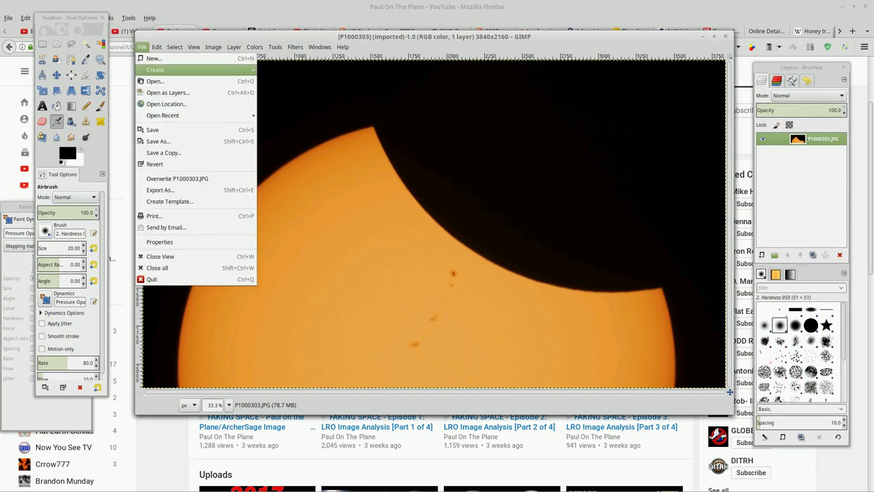
left_click(167, 91)
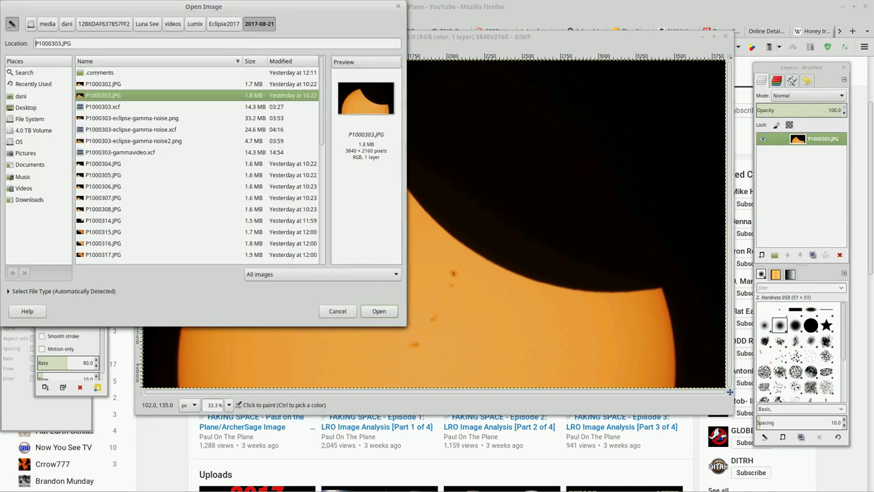
double_click(120, 152)
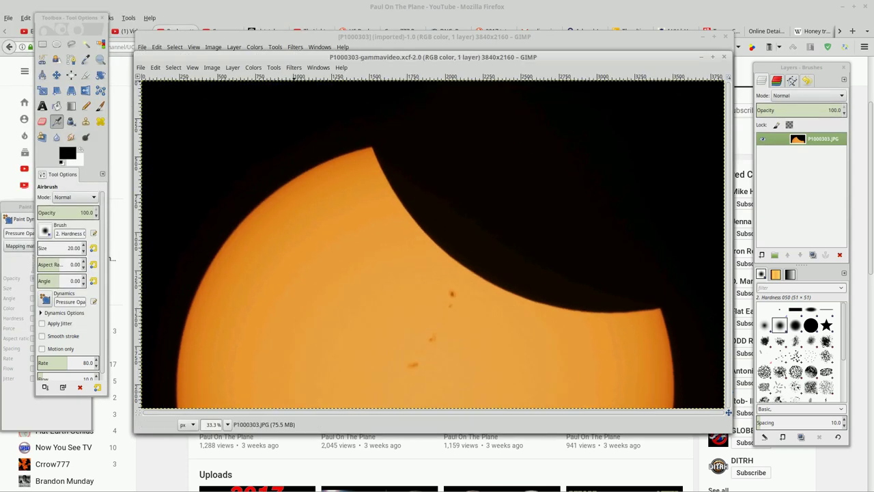
key("alt+Tab")
key("alt+Tab")
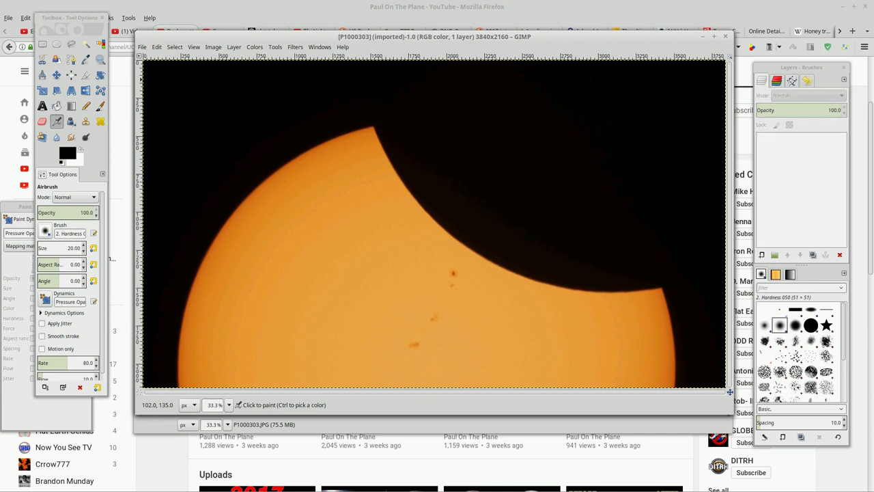
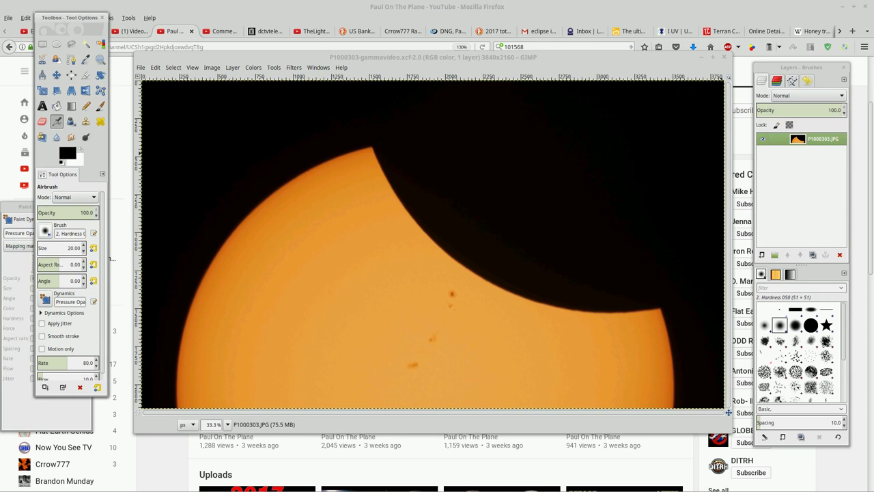
Bring the layers dock closer to the image and duplicate the P1000303.JPG layer.
mouse_move(783, 67)
left_mouse_down()
mouse_move(479, 67)
mouse_move(706, 71)
left_mouse_up()
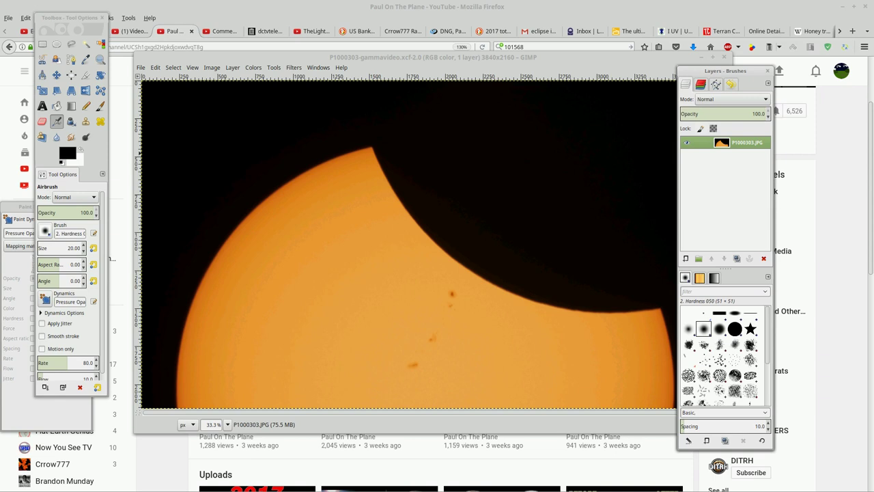
right_click(703, 143)
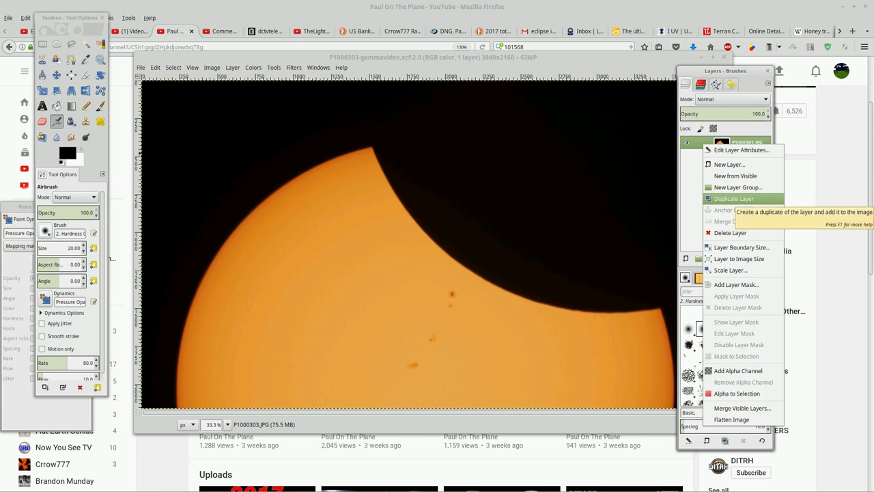
left_click(734, 198)
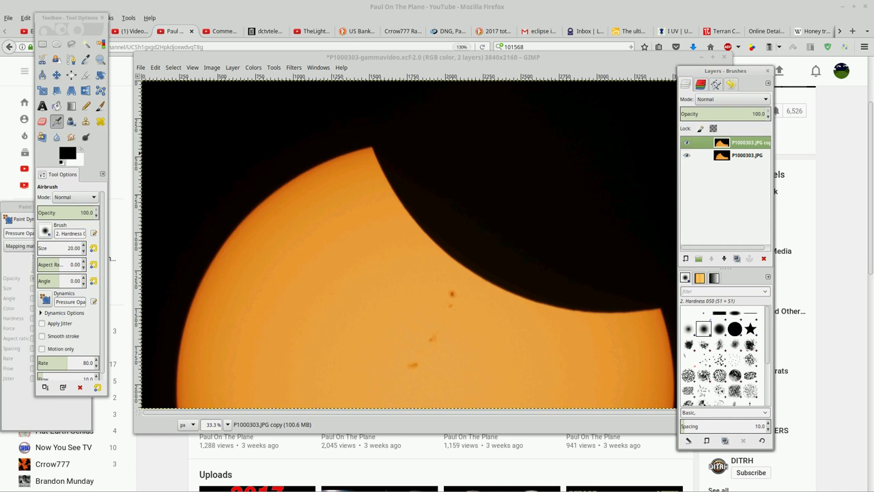
Toggle the visibility of the original and duplicate layers to compare them, leaving both shown.
left_click(686, 142)
left_click(687, 155)
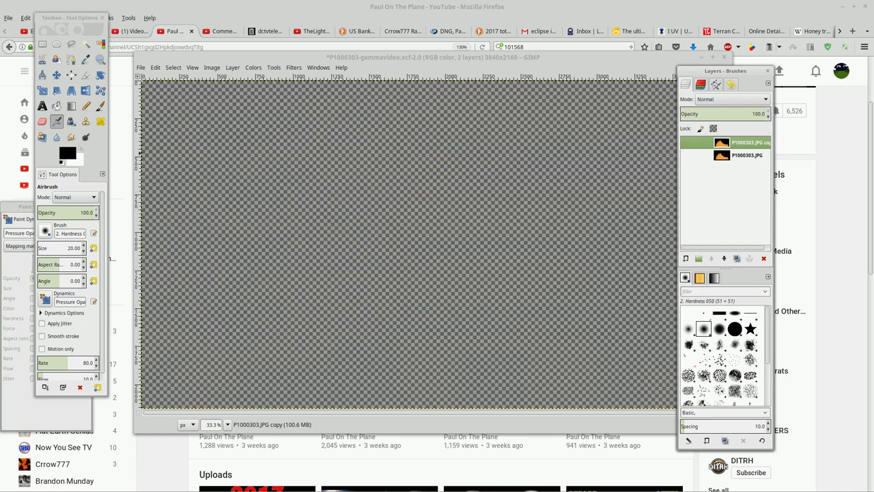
left_click(686, 142)
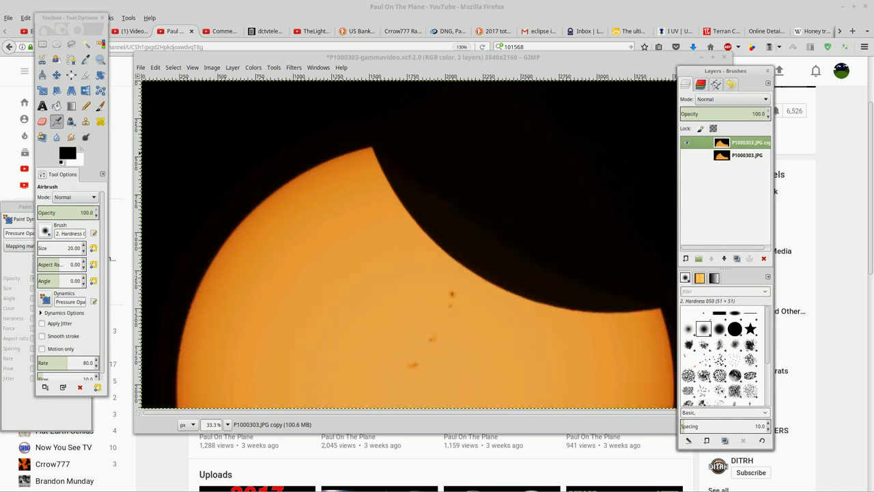
left_click(686, 142)
left_click(686, 142)
left_click(686, 142)
left_click(686, 142)
left_click(686, 155)
Set the duplicate layer's blend mode to Value.
right_click(758, 144)
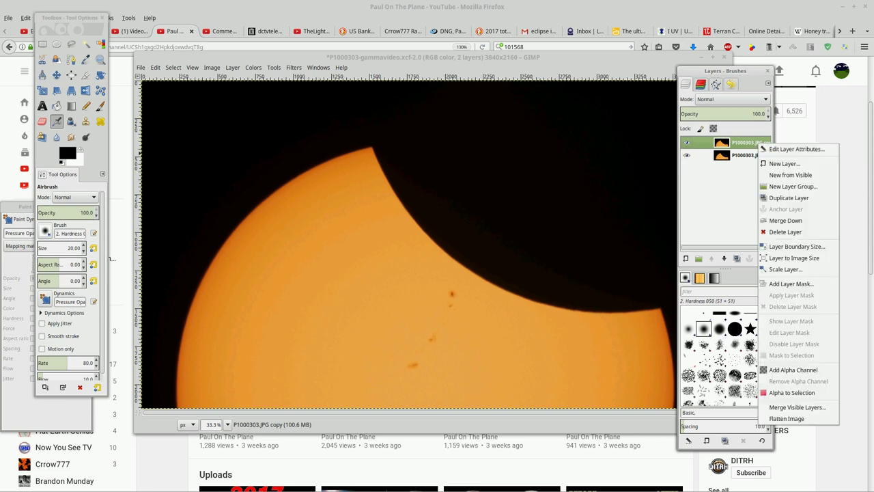
key("Escape")
left_click(724, 99)
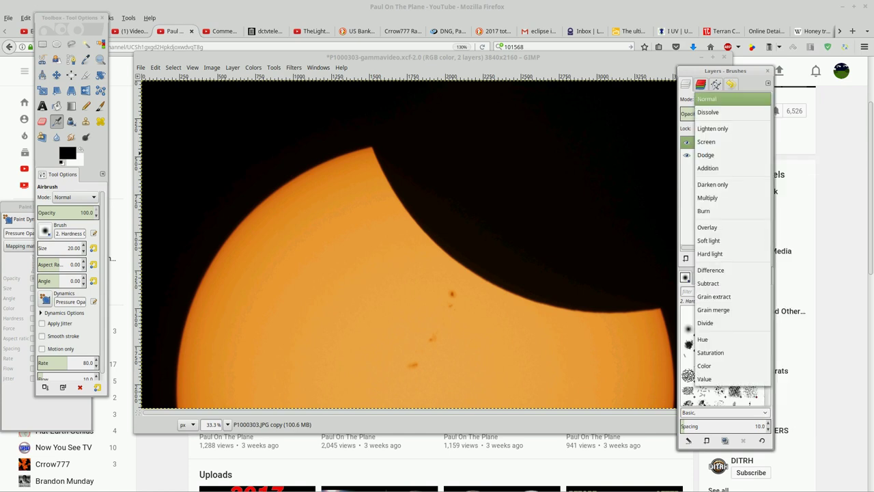
left_click(704, 378)
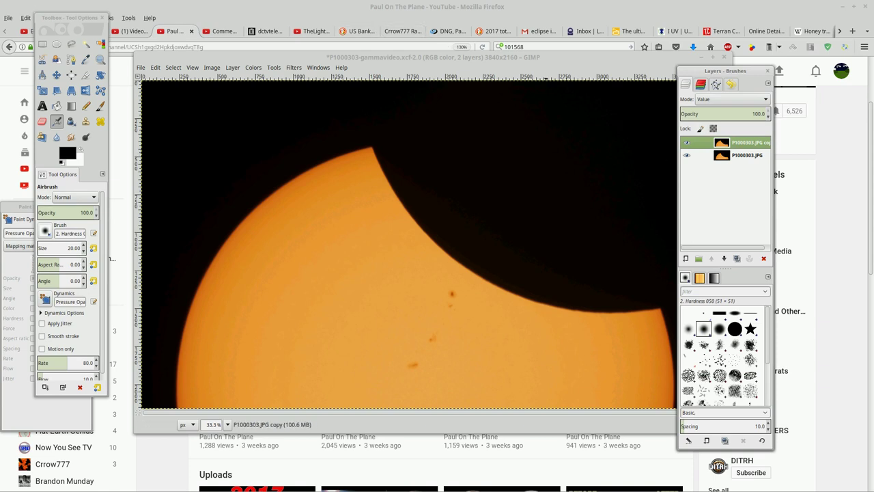
Adjust the duplicate layer with Levels, setting the Value channel's input gamma to 3.08.
left_click(253, 67)
key("Down")
key("Down")
key("Down")
key("Down")
key("Down")
key("Down")
key("Down")
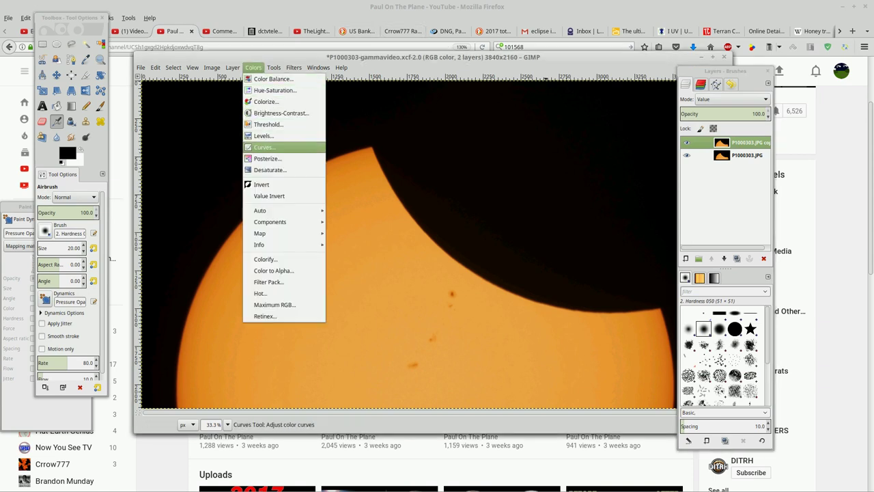
key("Up")
key("Return")
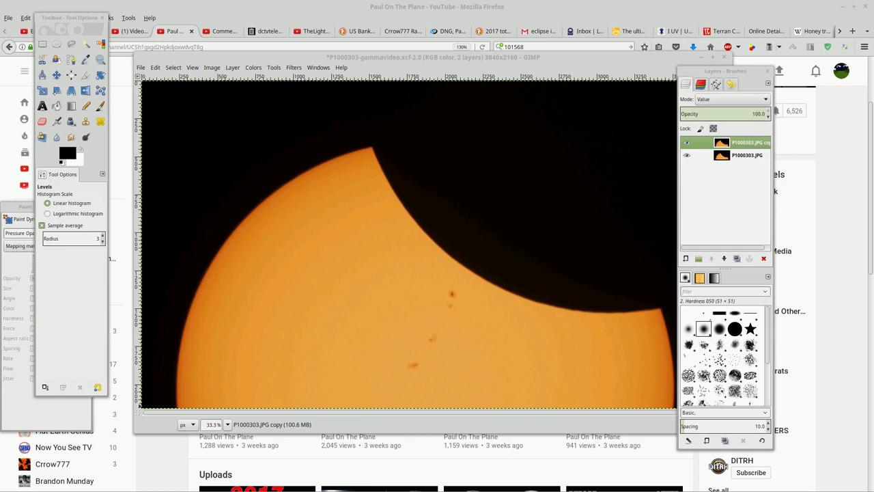
mouse_move(646, 491)
left_mouse_down()
mouse_move(646, 150)
mouse_move(646, 491)
left_mouse_up()
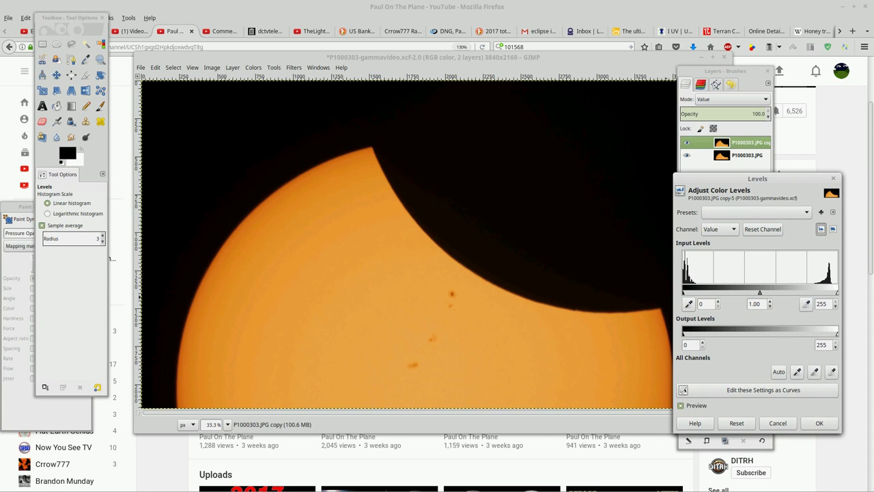
mouse_move(683, 292)
left_mouse_down()
mouse_move(790, 292)
mouse_move(682, 292)
left_mouse_up()
left_click_drag(760, 292, 721, 292)
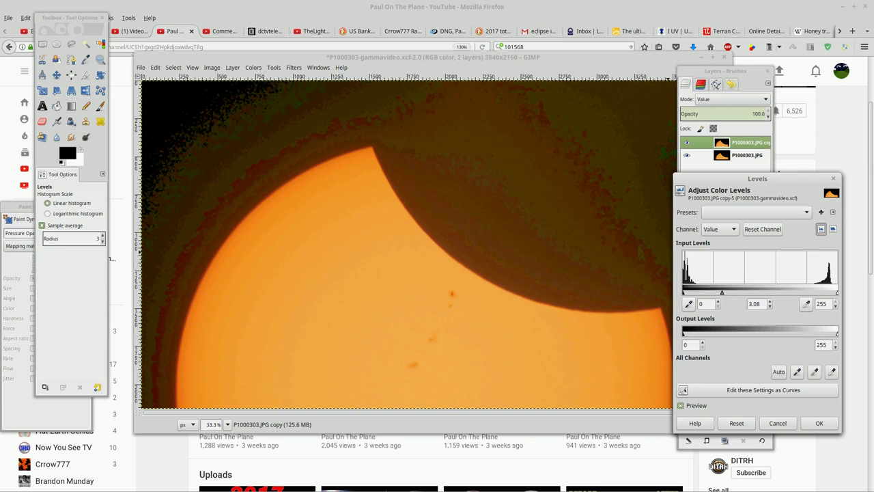
Move the Levels dialog and image window apart and examine the gamma-adjusted image around the sun's upper crescent tip, close up and as a whole.
left_click_drag(757, 178, 781, 176)
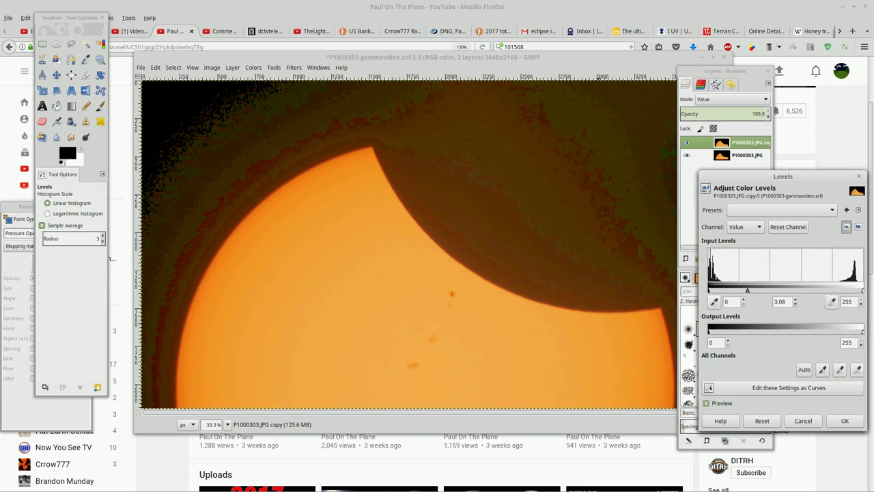
left_click_drag(592, 57, 556, 52)
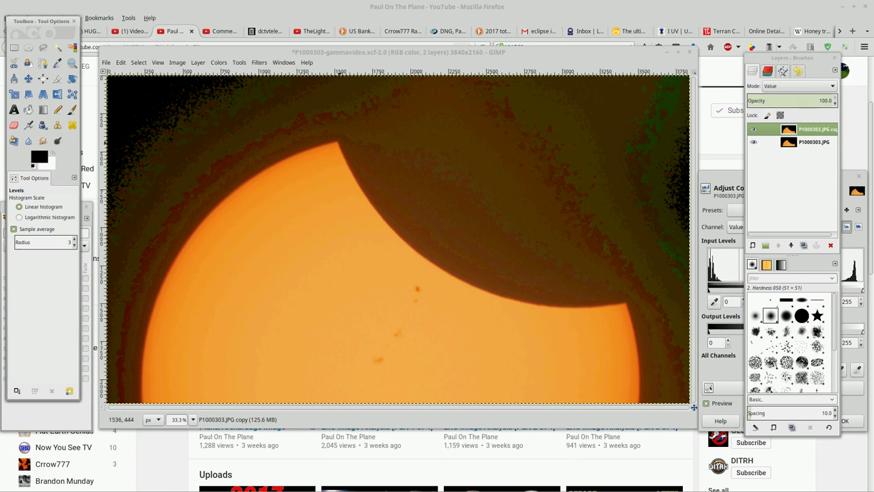
scroll(340, 143, "up", 7)
left_click(361, 313)
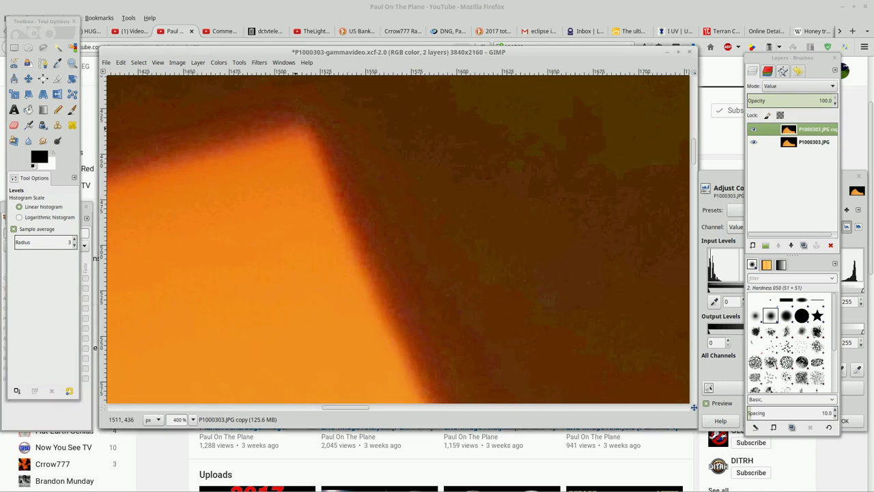
scroll(306, 134, "up", 8)
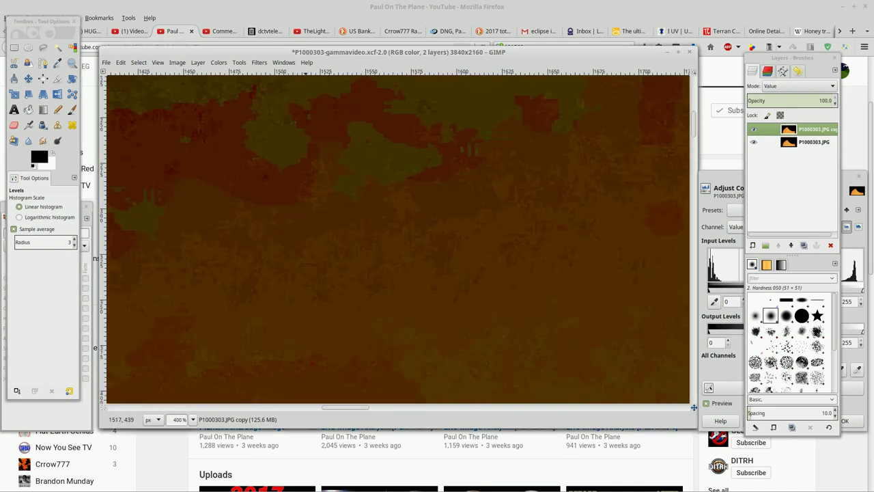
scroll(302, 135, "down", 11)
scroll(302, 138, "up", 7)
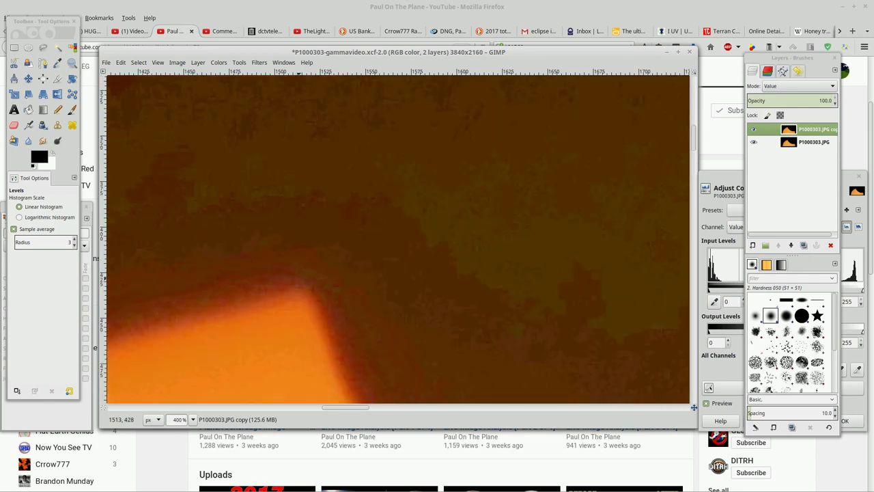
scroll(303, 293, "up", 6)
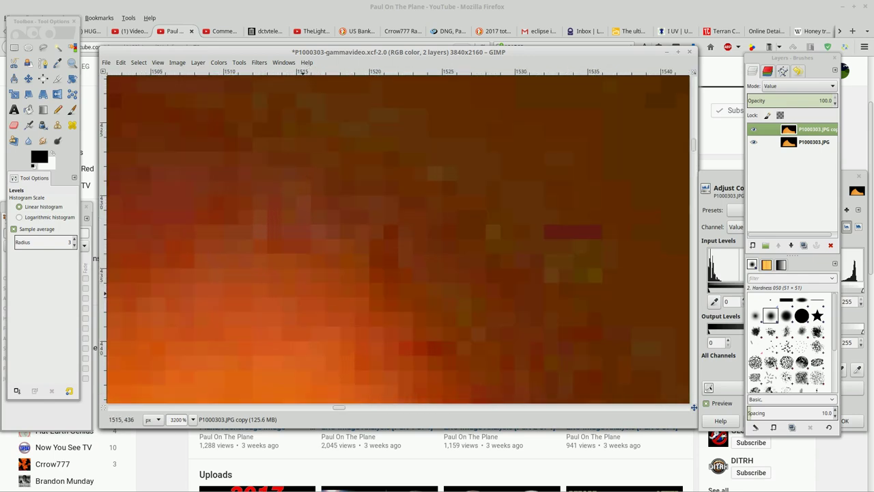
scroll(303, 294, "down", 7)
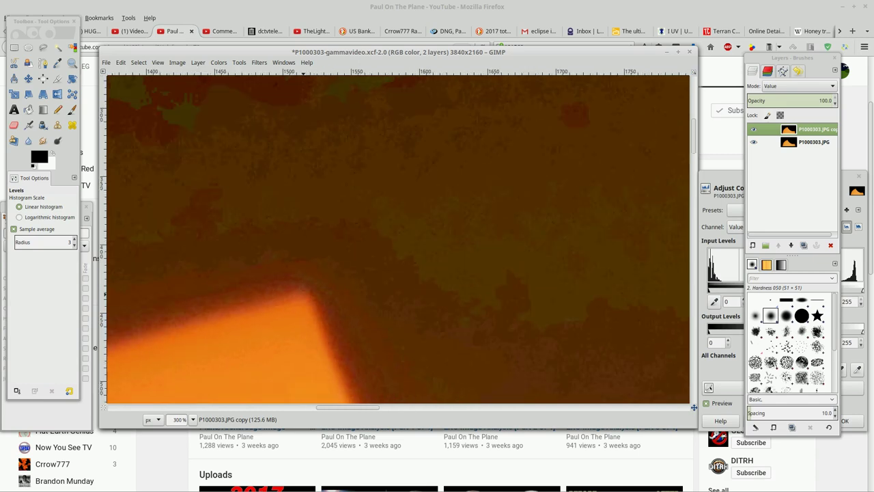
scroll(307, 293, "up", 3)
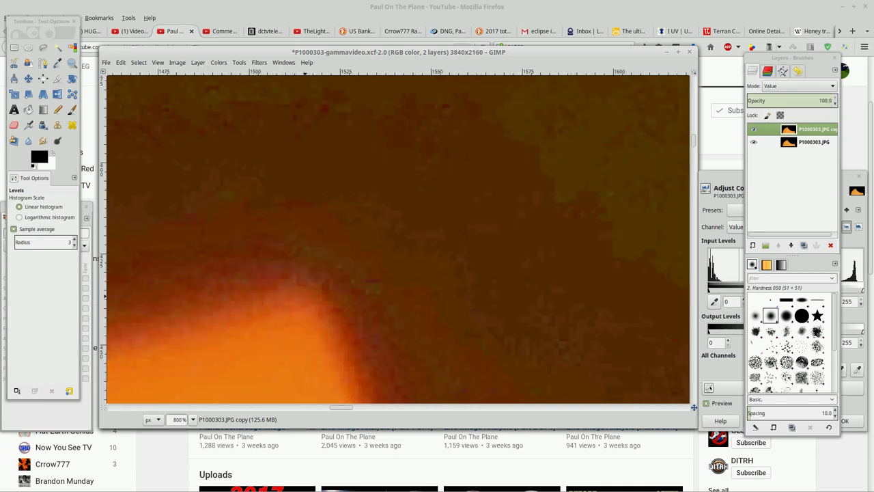
scroll(307, 293, "down", 8)
scroll(306, 293, "down", 5)
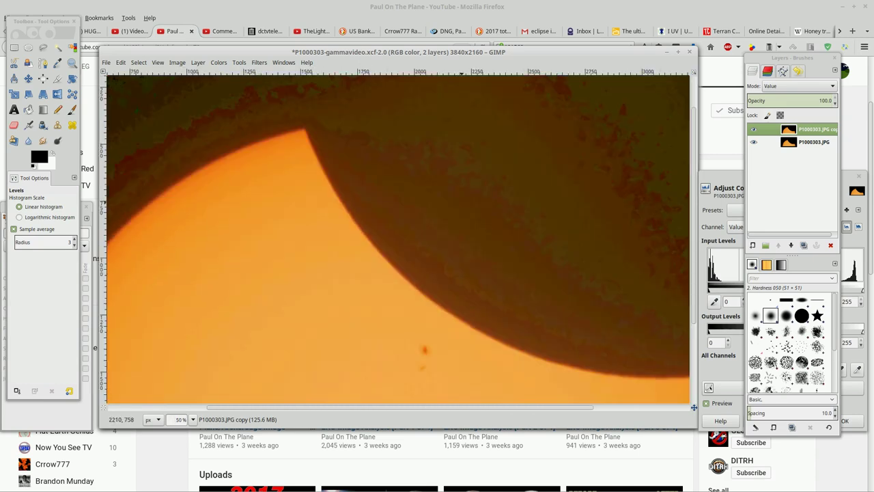
scroll(398, 239, "down", 4)
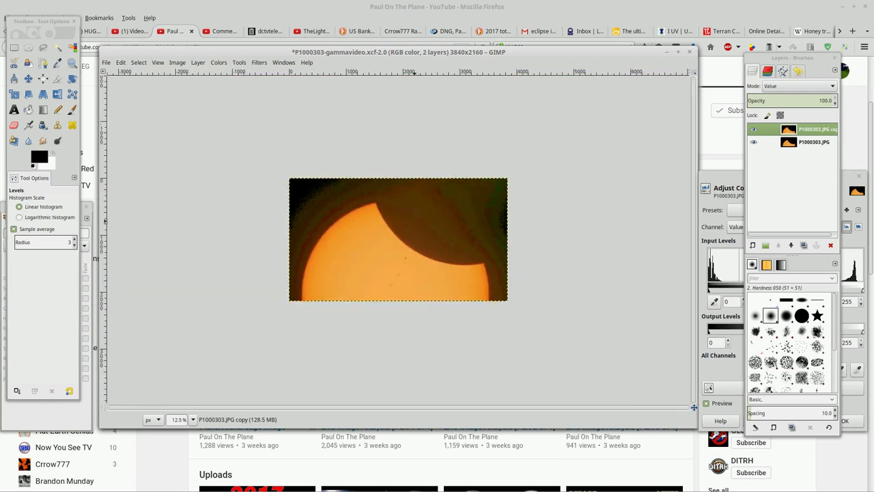
scroll(398, 239, "up", 3)
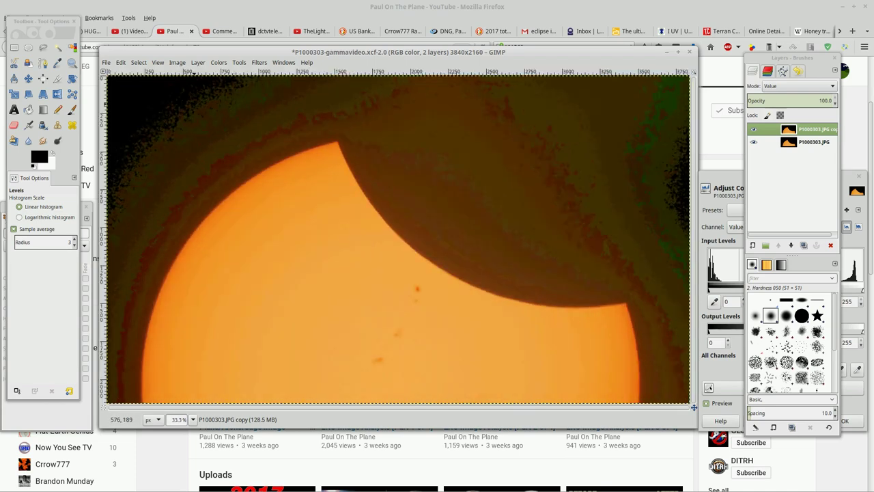
Switch to Firefox and view the paused frame of "Eclipse from 2 Cameras, Full Spec, H Alpha" full screen.
key("alt+Tab")
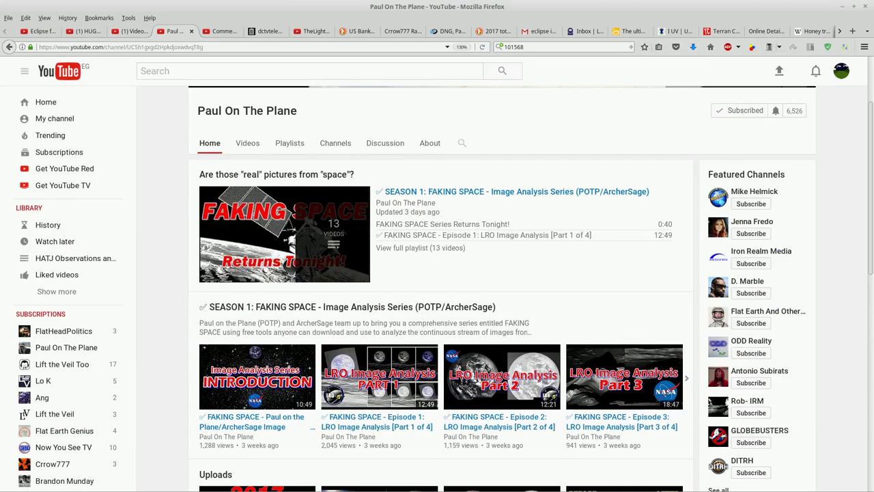
left_click(38, 30)
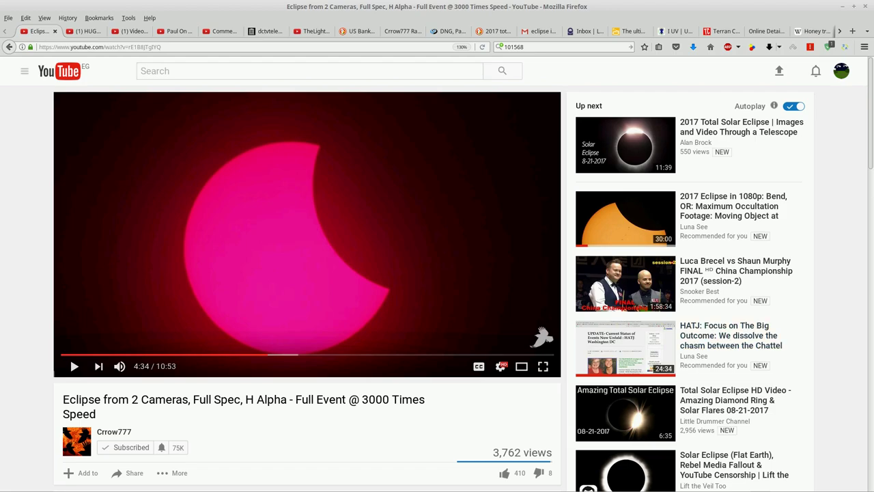
left_click(543, 366)
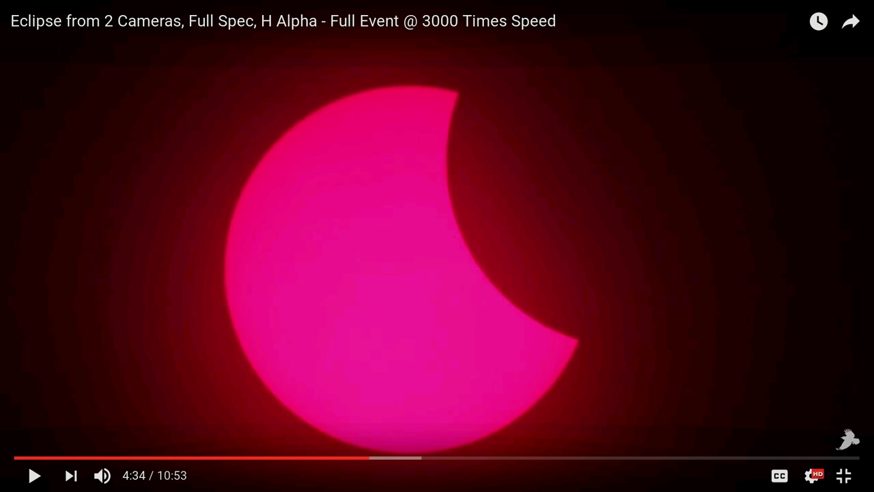
left_click(844, 475)
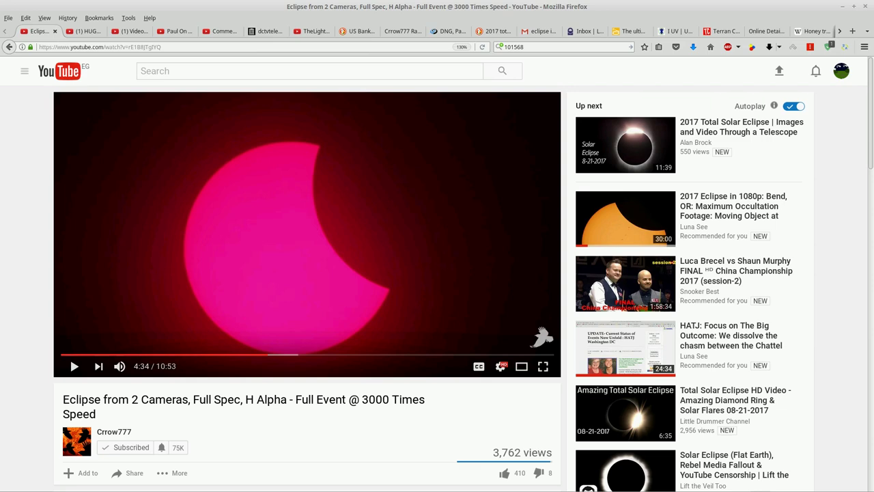
Return to GIMP and export the image as P1000303-gammavideo.png in the 2017-08-21 folder with a reduced PNG compression level.
key("alt+Tab")
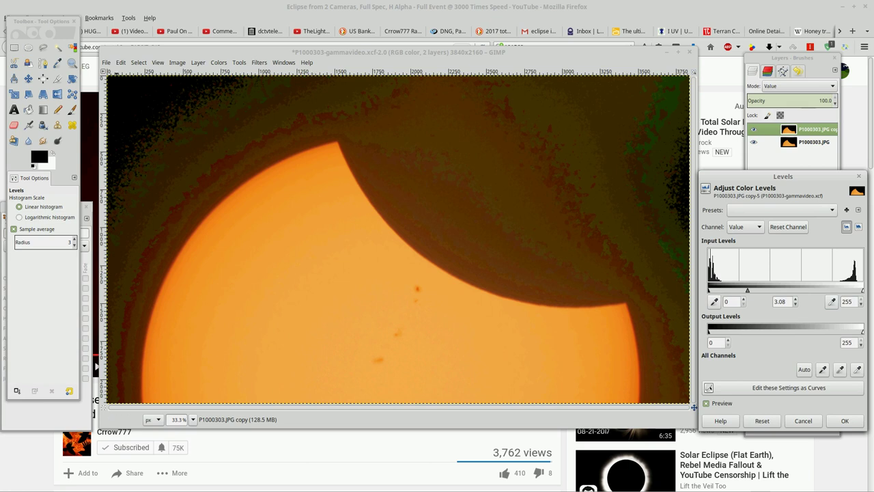
left_click(106, 62)
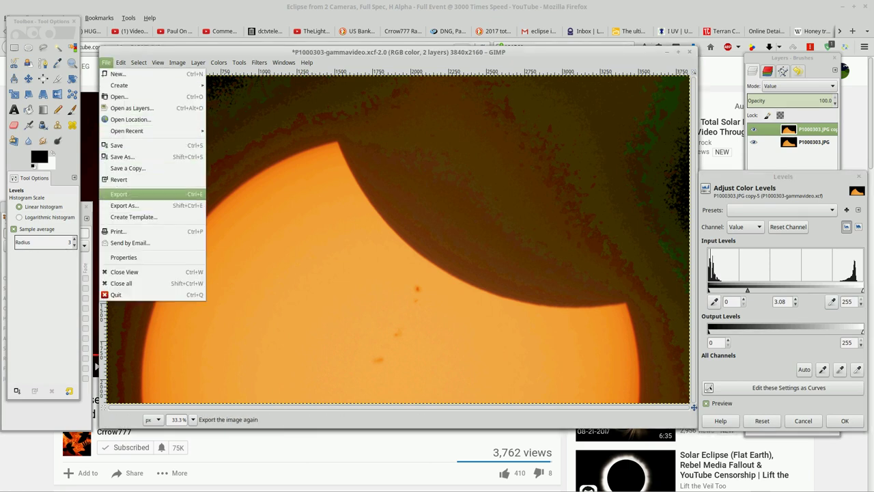
left_click(124, 205)
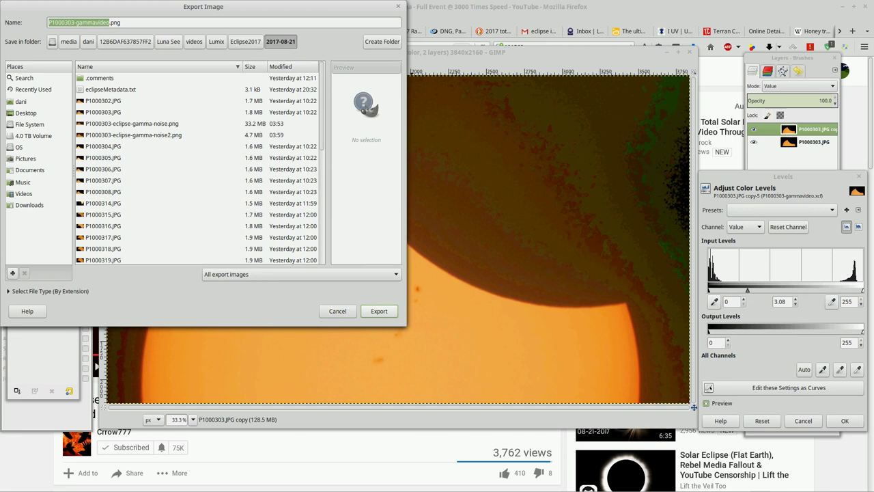
key("Return")
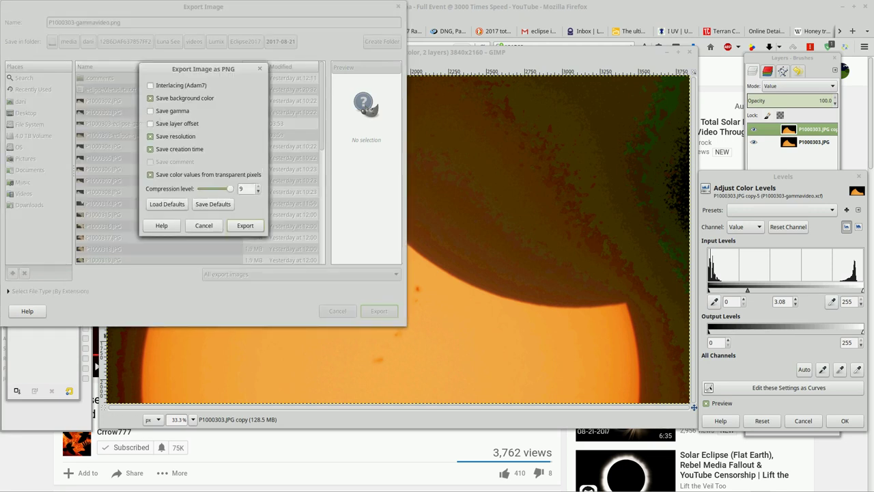
left_click_drag(230, 188, 213, 189)
key("Return")
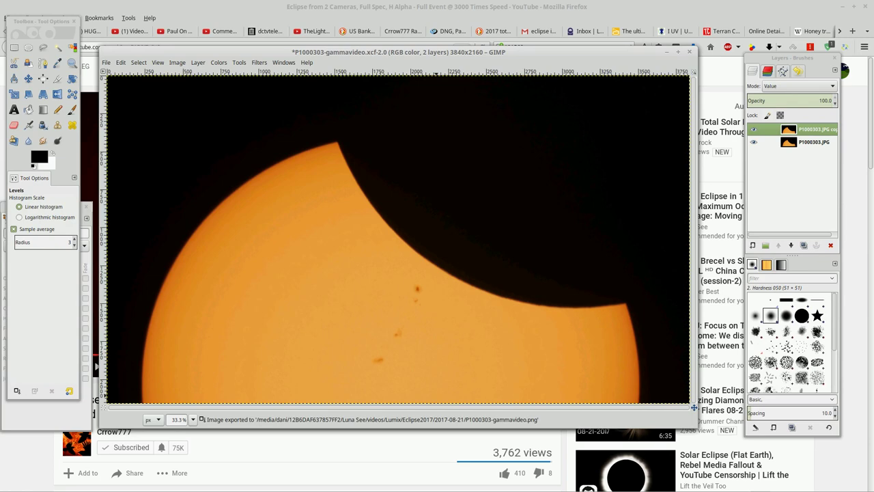
Switch to the file manager, shrink the 2017-08-21 folder's file list, and open P1000303-eclipse-gamma-noise.png in the image viewer.
key("alt+Tab")
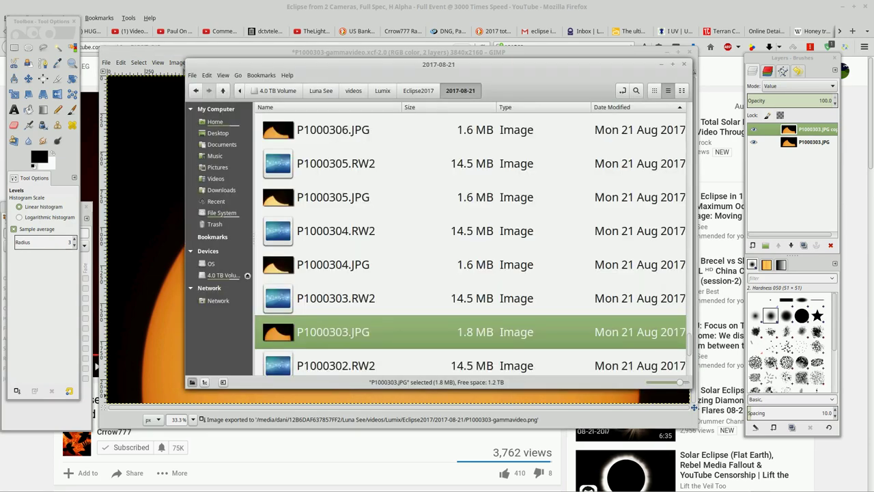
scroll(471, 243, "down", 5)
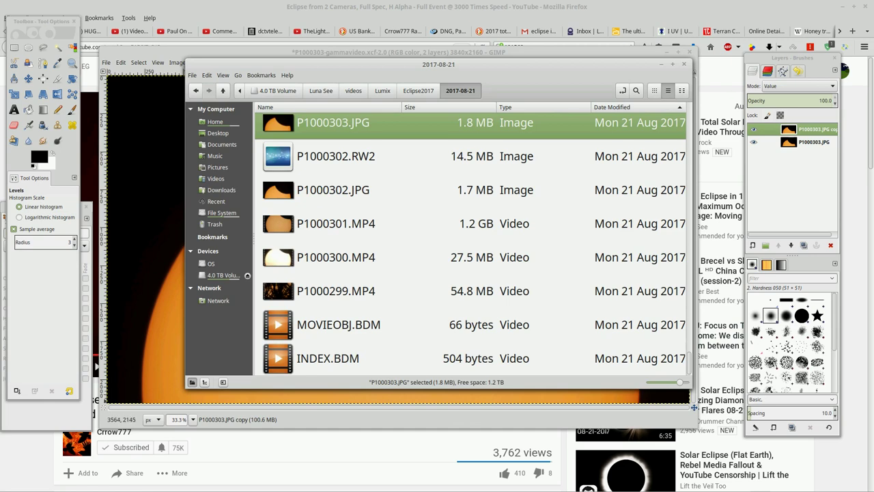
scroll(471, 244, "up", 10)
scroll(471, 244, "up", 10)
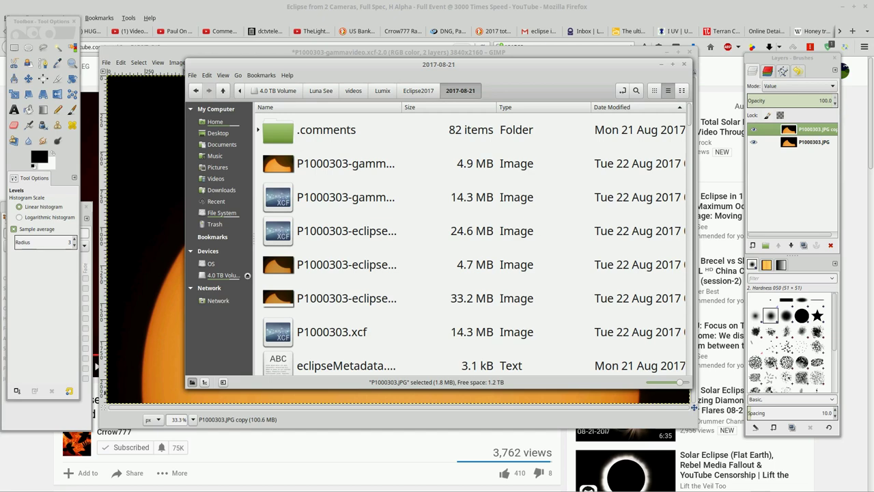
key("ctrl+plus")
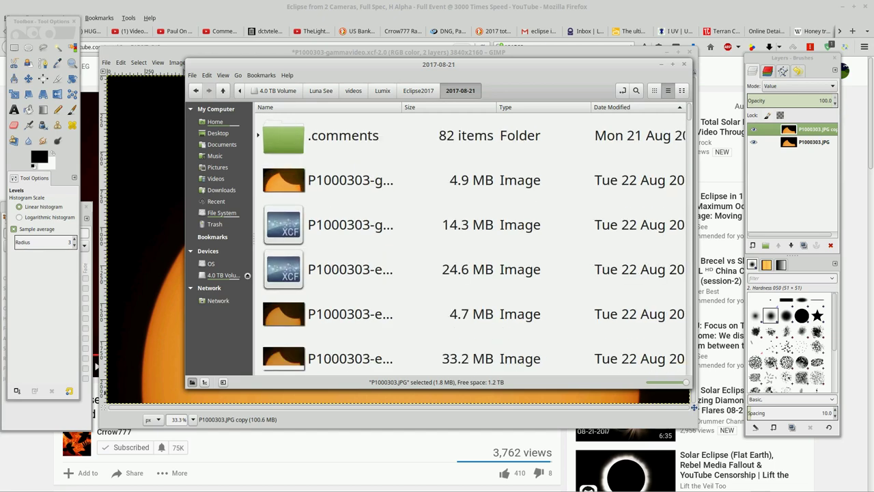
key("ctrl+minus")
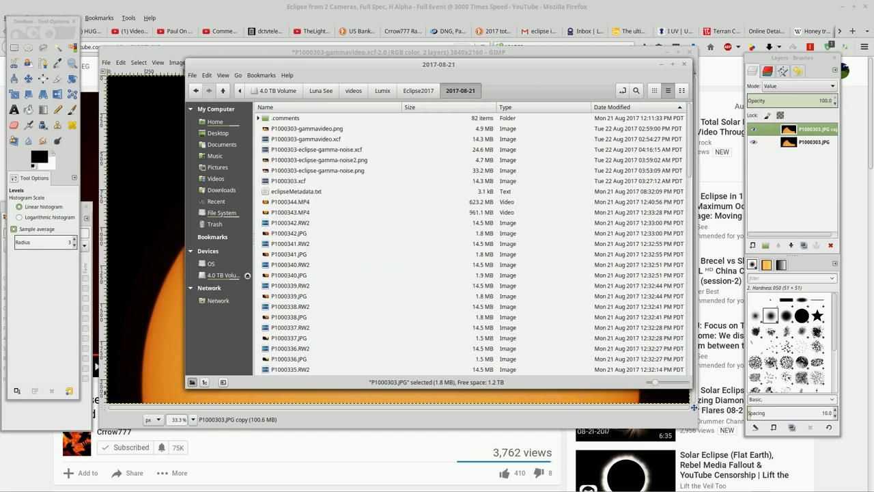
left_click(318, 169)
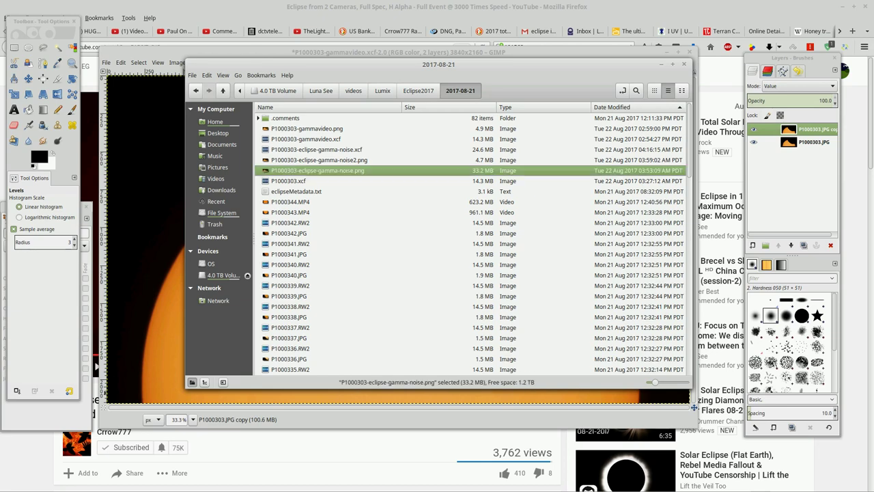
key("Return")
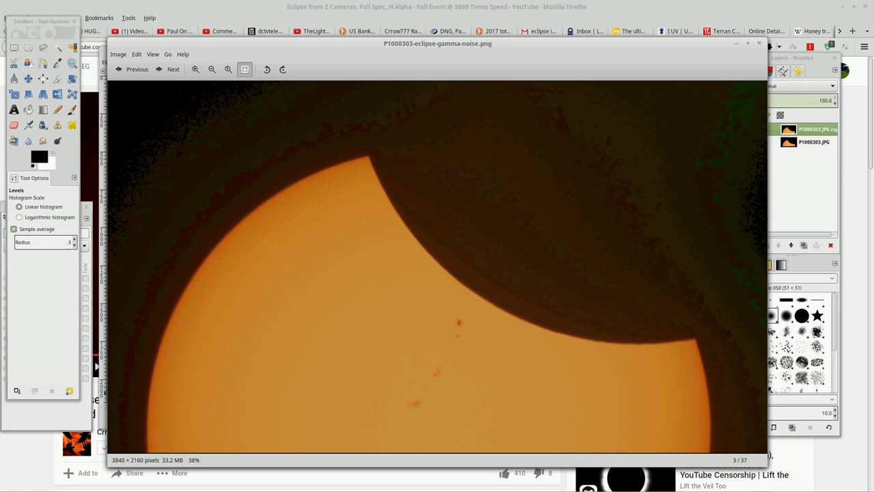
Examine the sun's upper crescent tip in P1000303-eclipse-gamma-noise.png close up, at up to 2000% magnification.
scroll(377, 166, "up", 6)
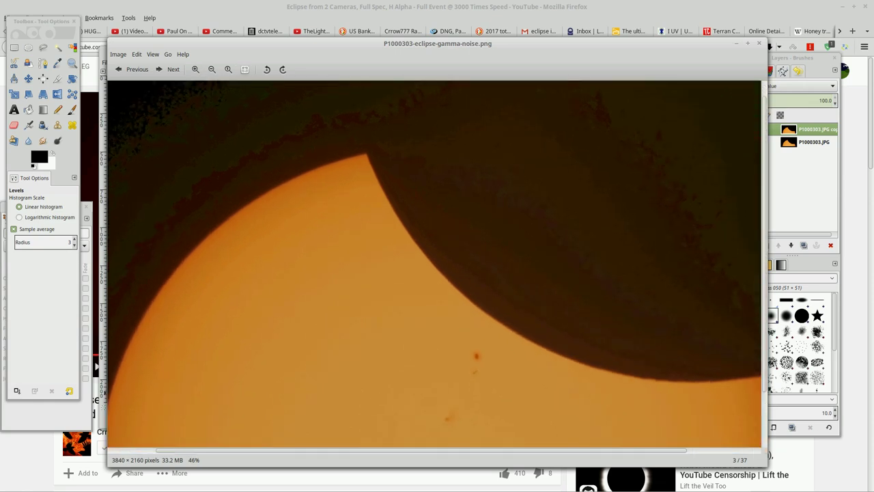
left_click_drag(352, 155, 437, 289)
scroll(437, 289, "up", 14)
scroll(437, 286, "up", 11)
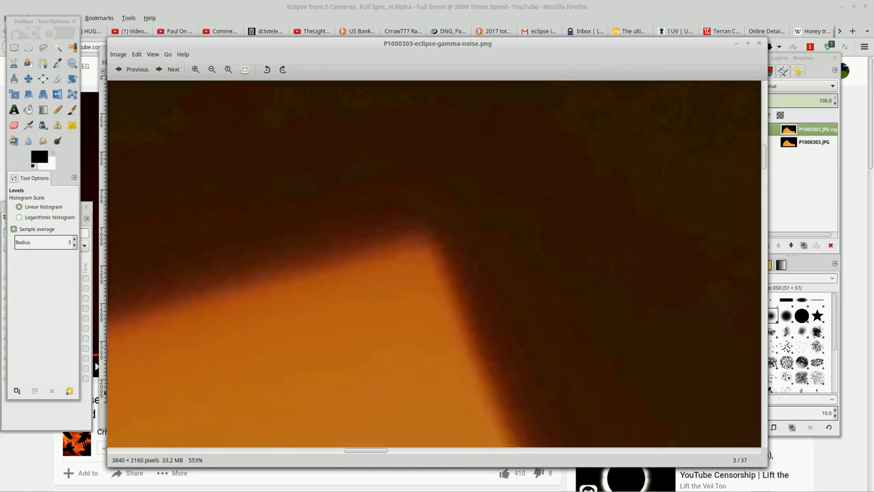
scroll(437, 286, "up", 1)
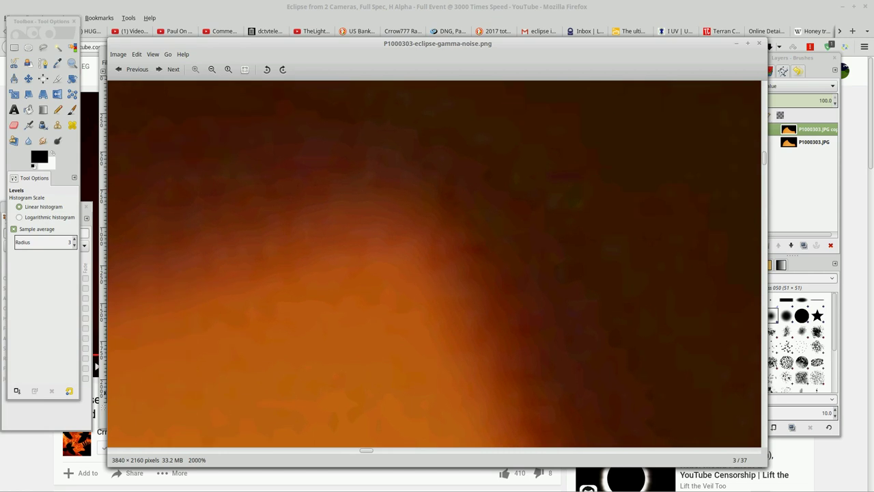